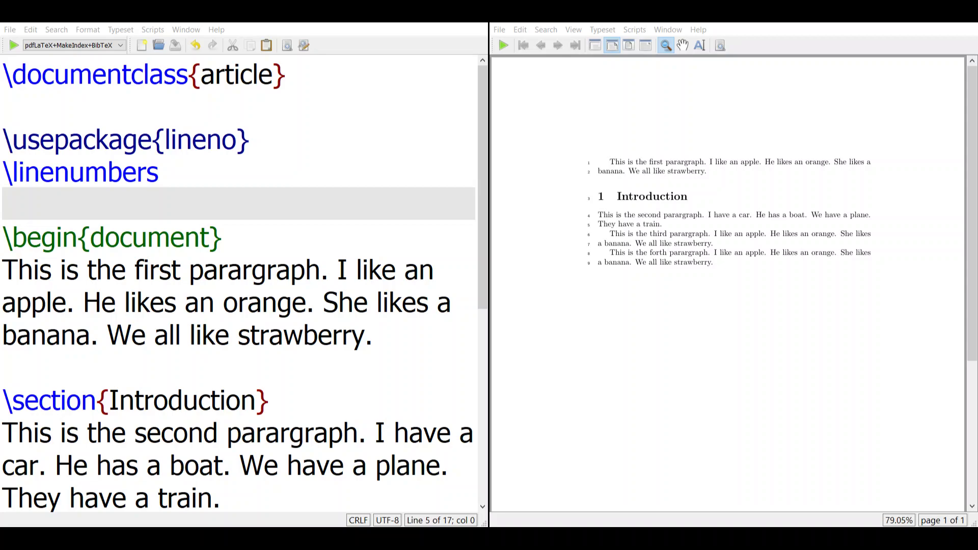
pyautogui.click(6, 139)
pyautogui.moveTo(7, 140); pyautogui.dragTo(260, 141)
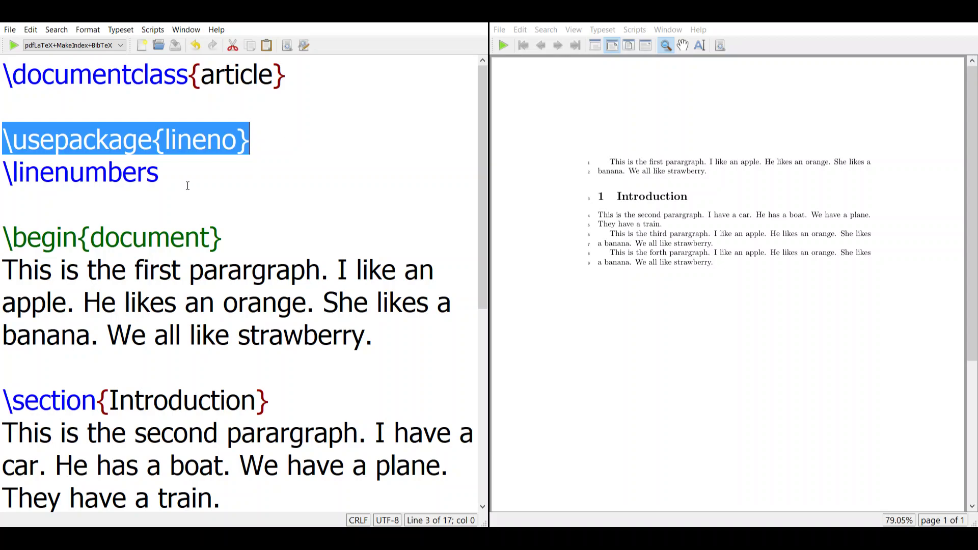
pyautogui.moveTo(160, 175); pyautogui.dragTo(2, 174)
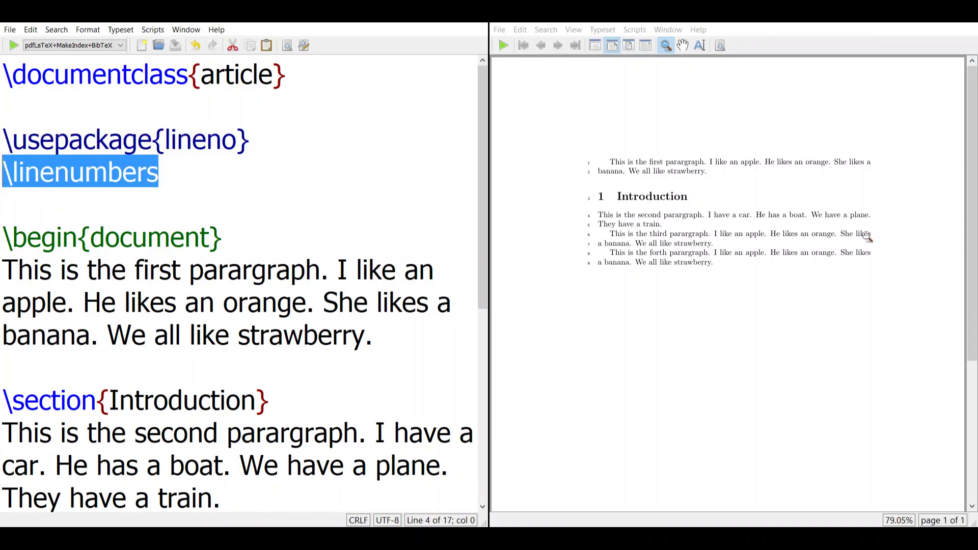
pyautogui.click(851, 233)
pyautogui.moveTo(584, 165)
pyautogui.mouseDown()
pyautogui.moveTo(619, 250)
pyautogui.moveTo(542, 221)
pyautogui.moveTo(593, 241)
pyautogui.mouseUp()
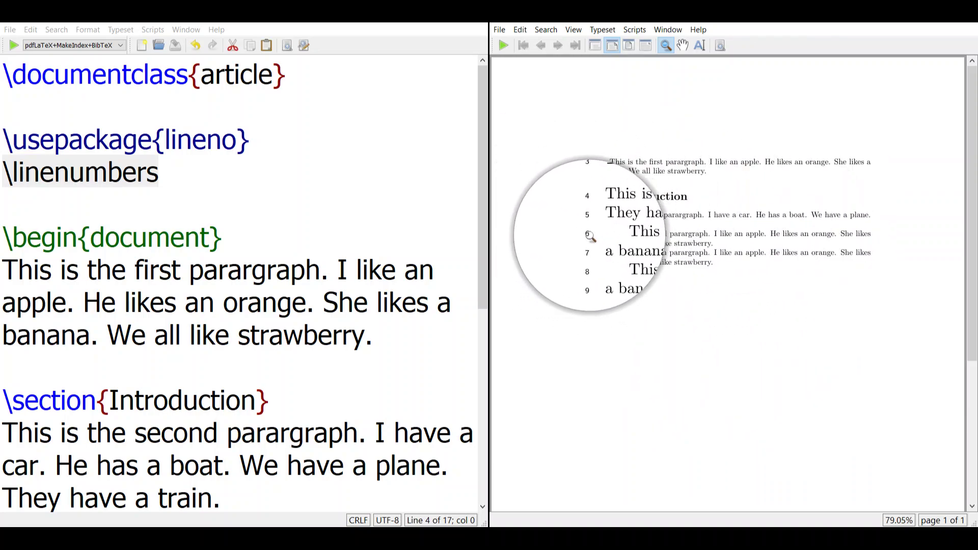
pyautogui.moveTo(592, 241); pyautogui.dragTo(728, 233)
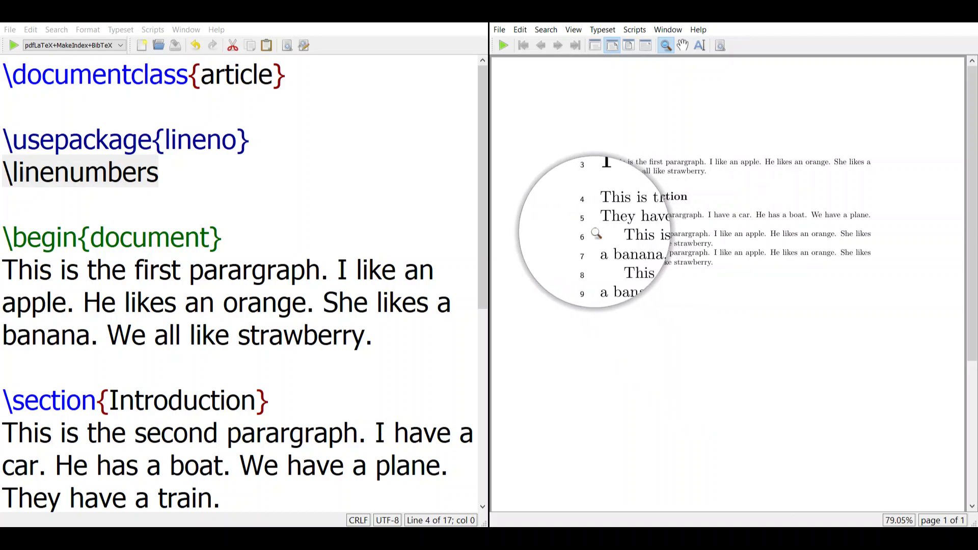
pyautogui.moveTo(728, 233); pyautogui.dragTo(817, 233)
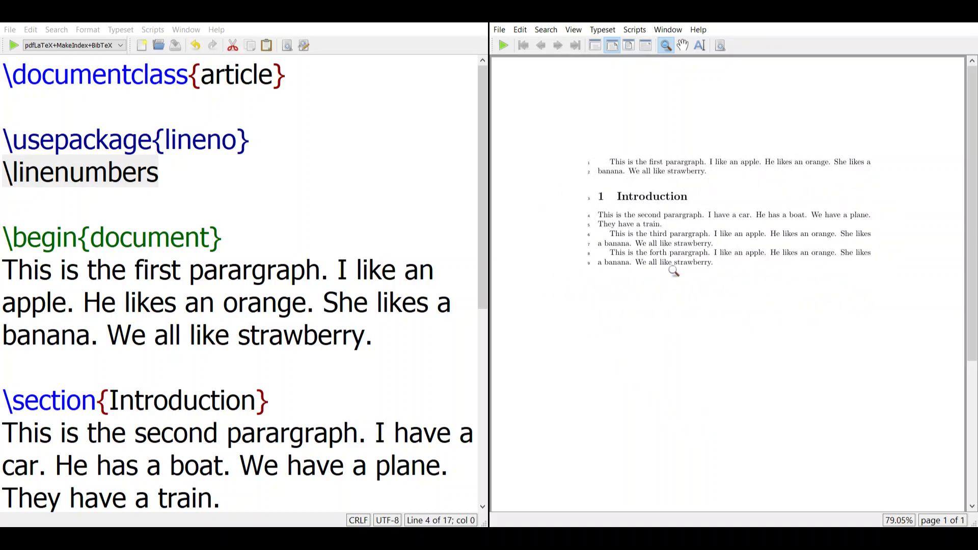